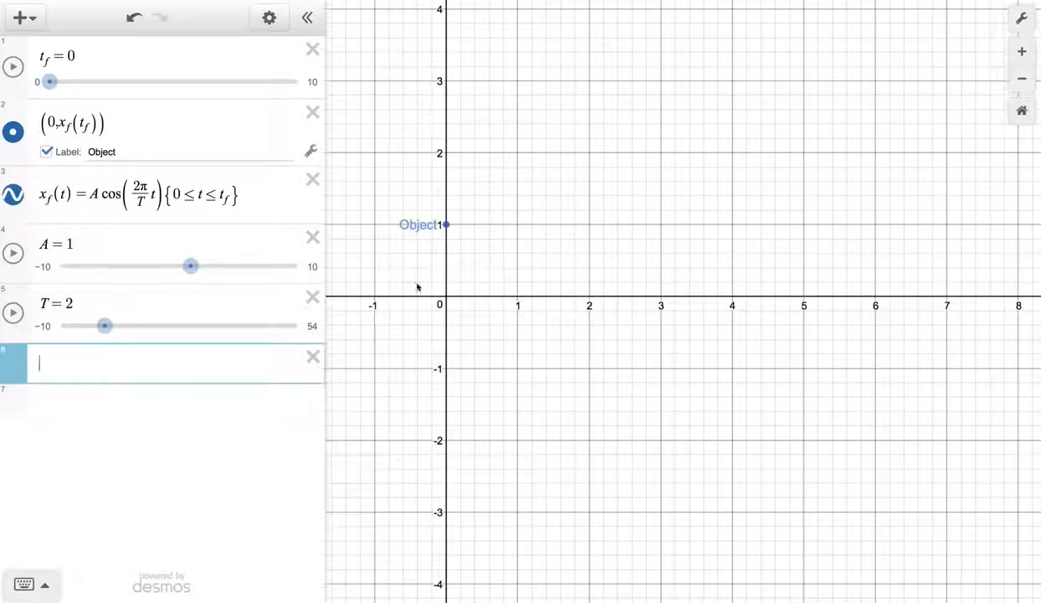
- Turn off the grid in the graph display settings
left_click(1023, 20)
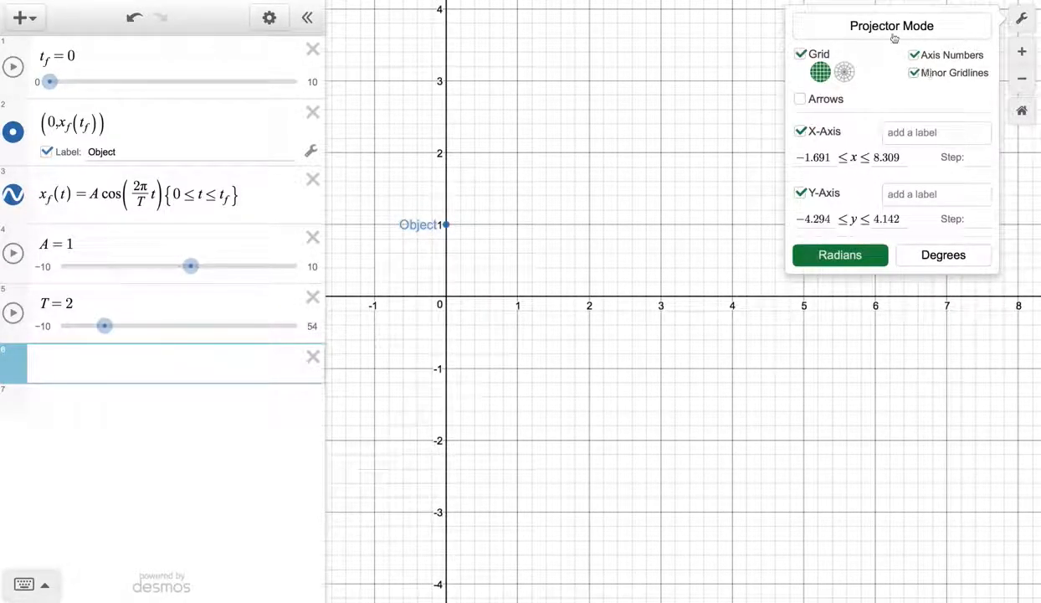
left_click(800, 53)
left_click(673, 140)
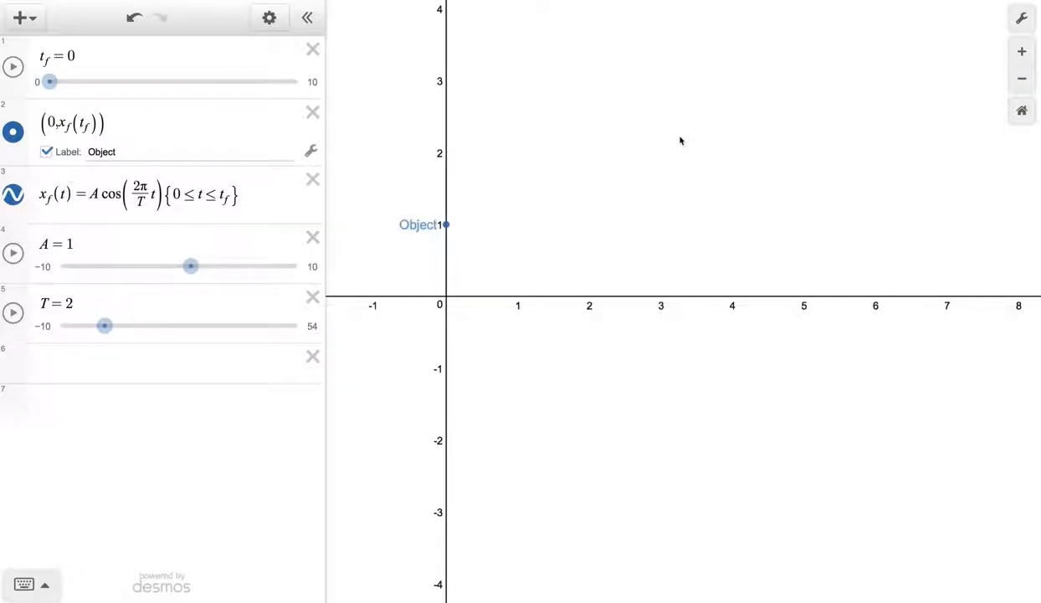
- Play the t_f animation to watch the object trace its motion, stop it, and reset t_f to 0
left_click(13, 66)
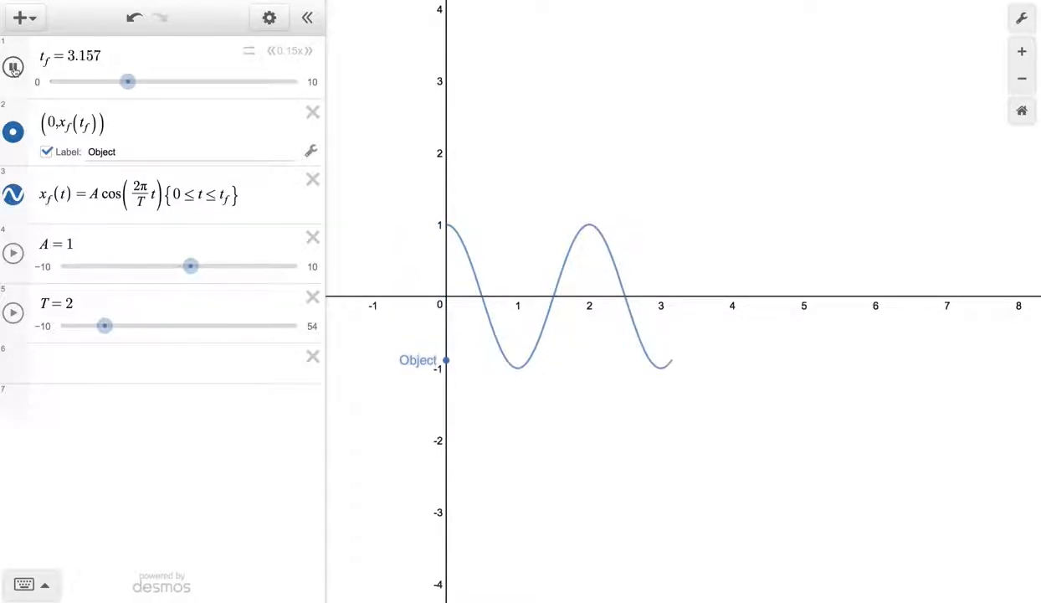
left_click(13, 68)
left_click_drag(131, 82, 46, 82)
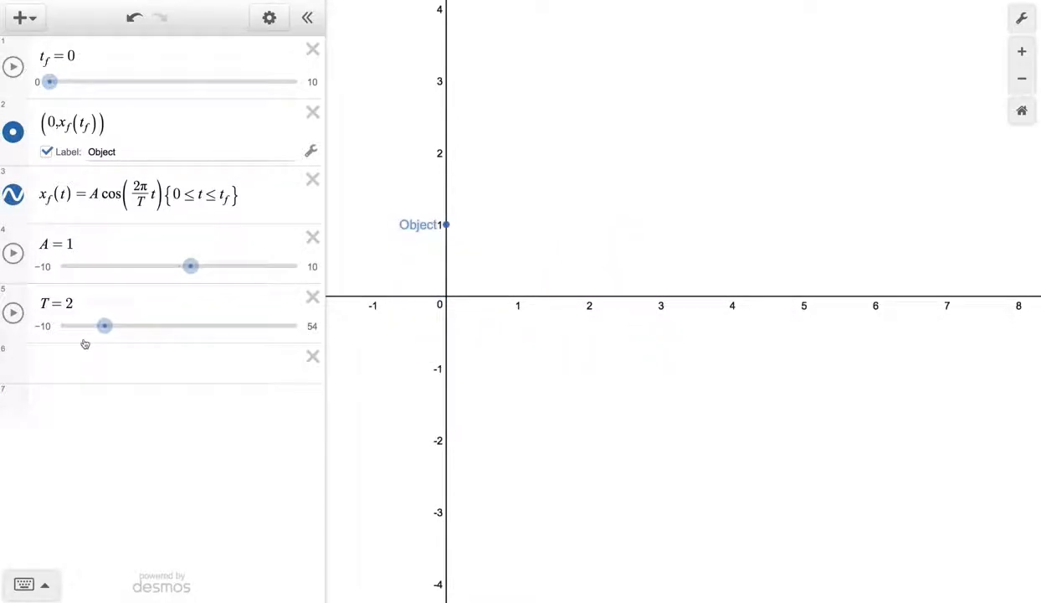
- Define the variable X = x_f(t_f) in the empty expression line below T
left_click(45, 363)
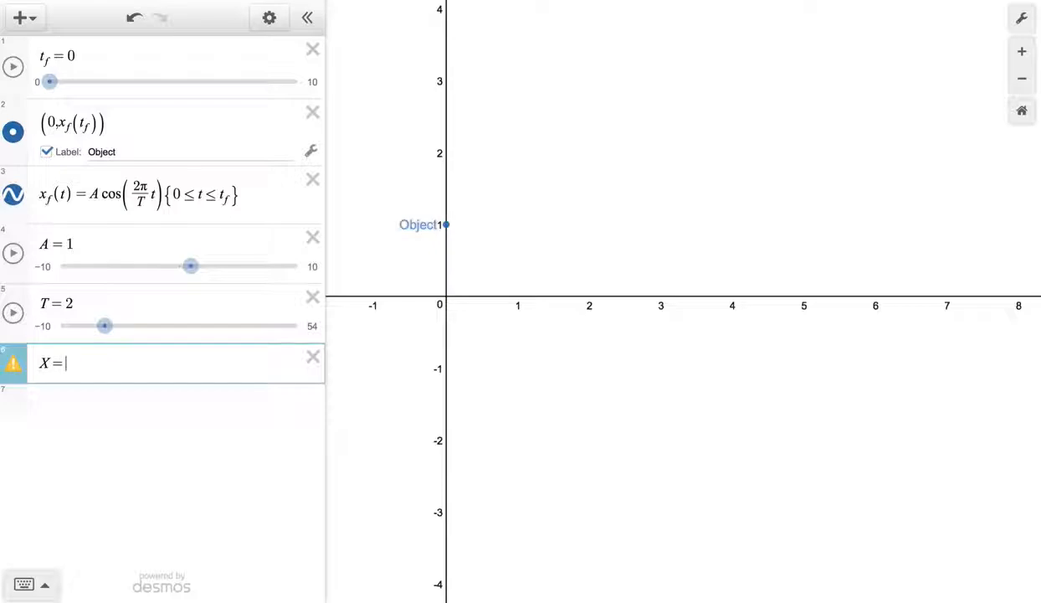
type("x(f")
key("BackSpace")
key("BackSpace")
type("_f")
type("(t_f")
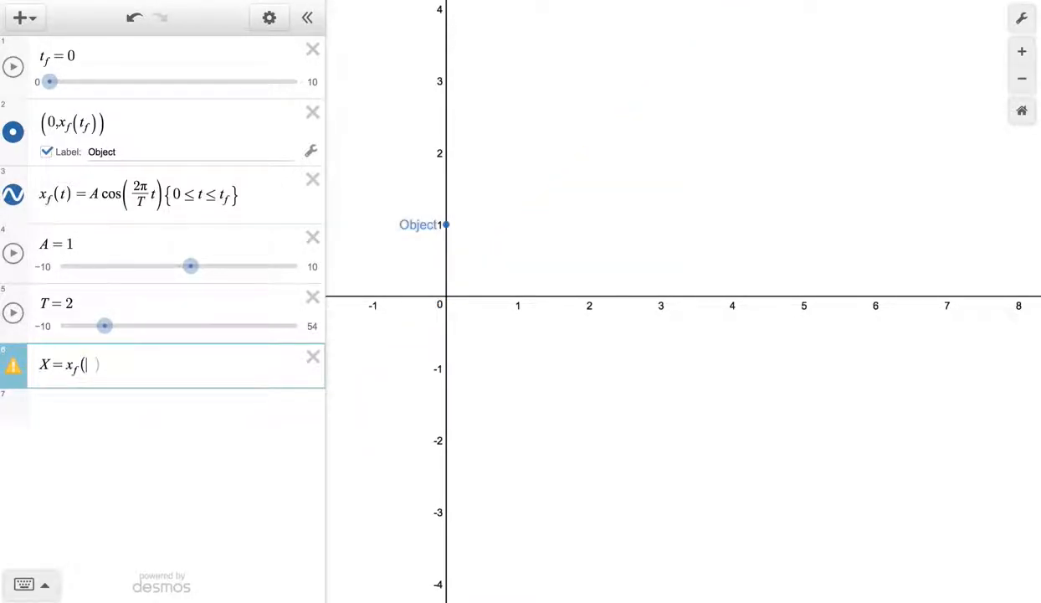
type(")")
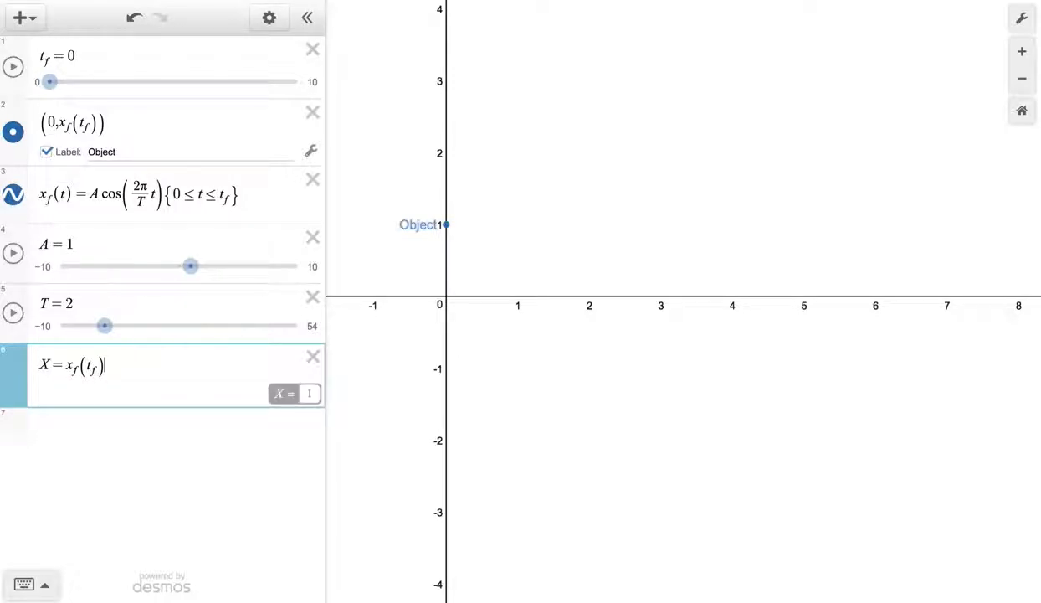
mouse_move(67, 366)
left_mouse_down()
mouse_move(98, 367)
mouse_move(84, 369)
left_mouse_up()
left_click(114, 366)
- Add the point (0,0) as a new expression and show its label above the point in large font
left_click(129, 430)
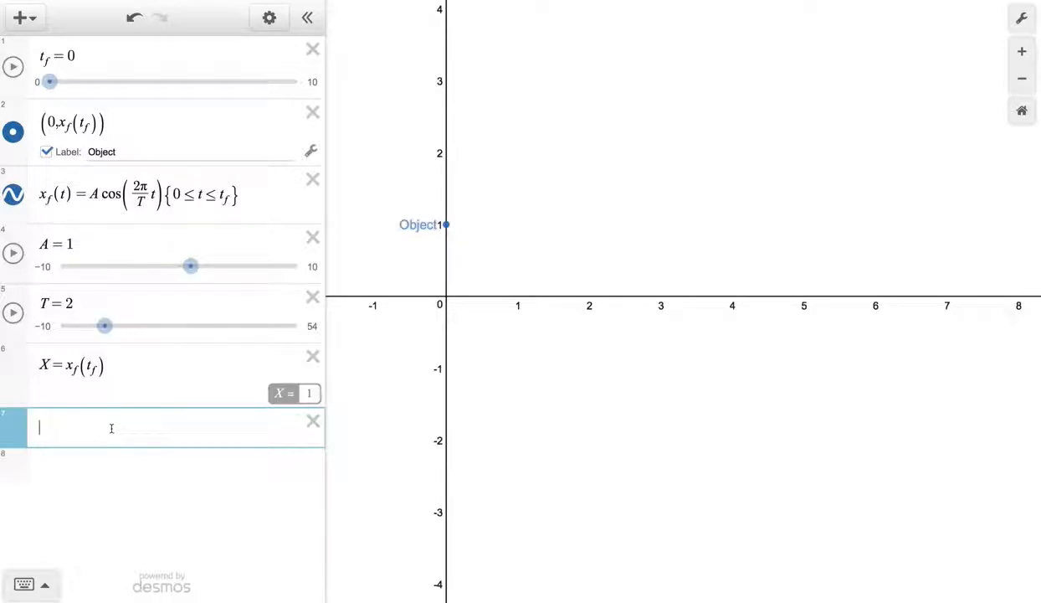
type("(0,0")
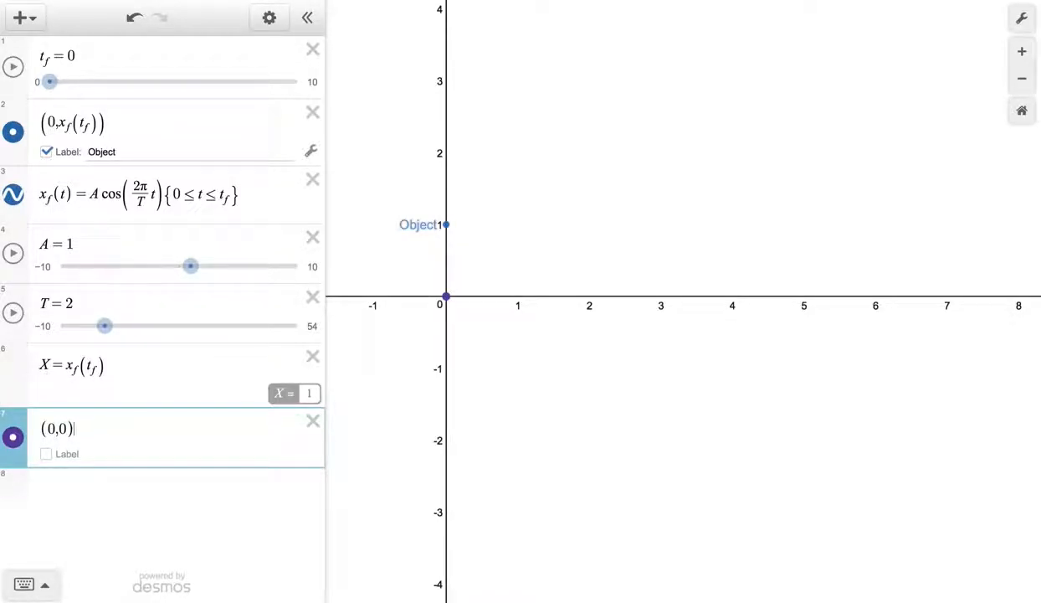
left_click(13, 438)
left_click(60, 455)
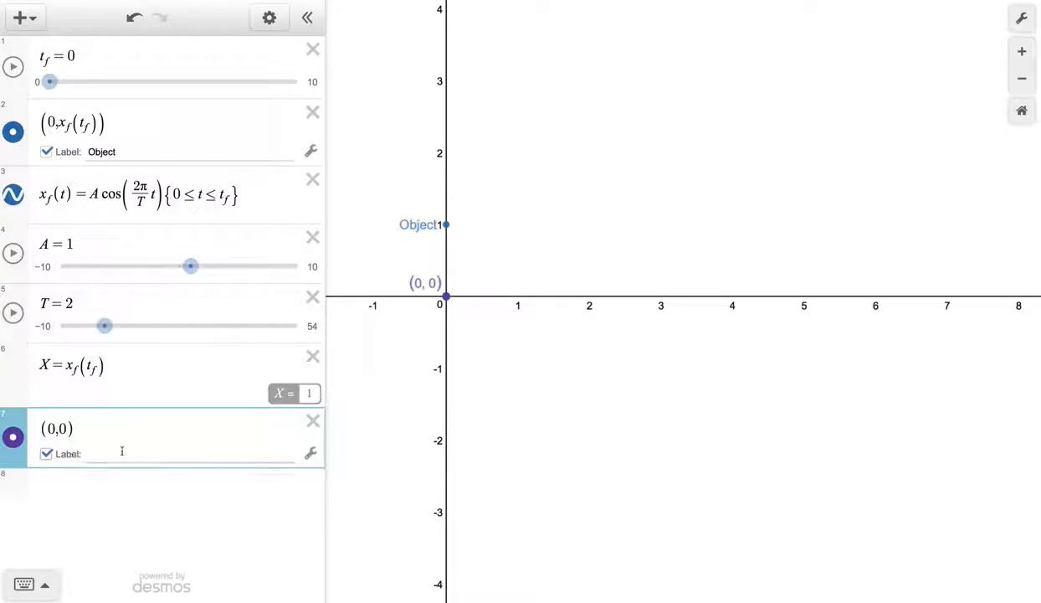
left_click(311, 454)
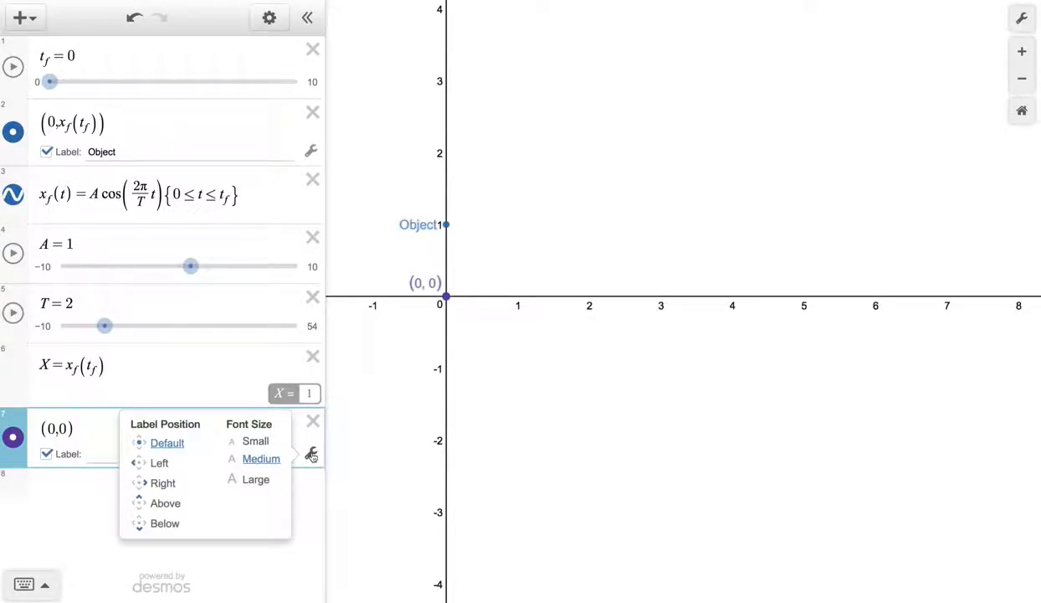
left_click(161, 505)
left_click(251, 482)
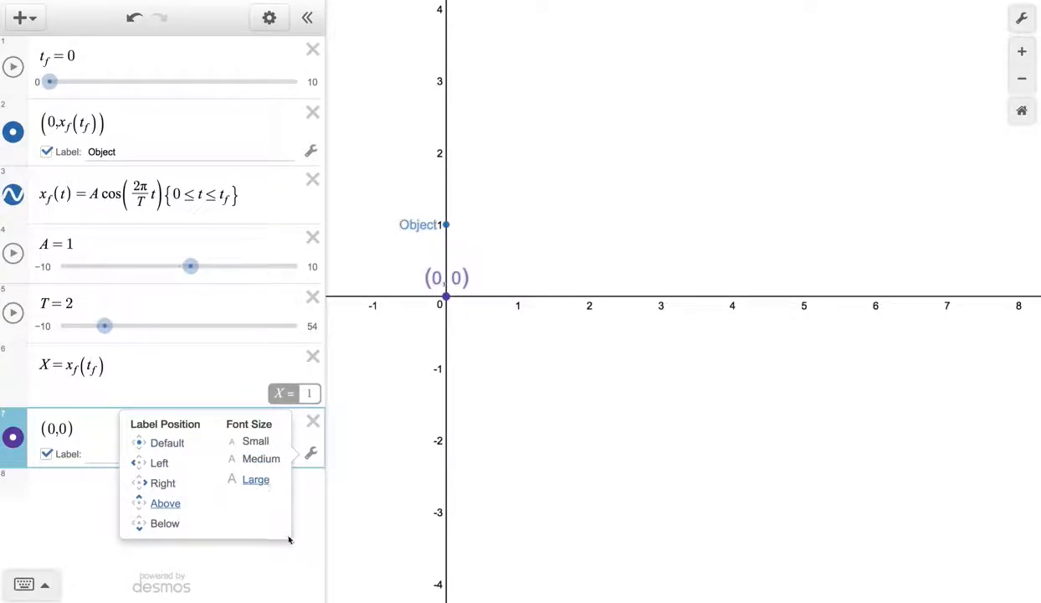
- Make the purple point draggable and move it to about (3.25, 2.6) on the graph
left_click(268, 18)
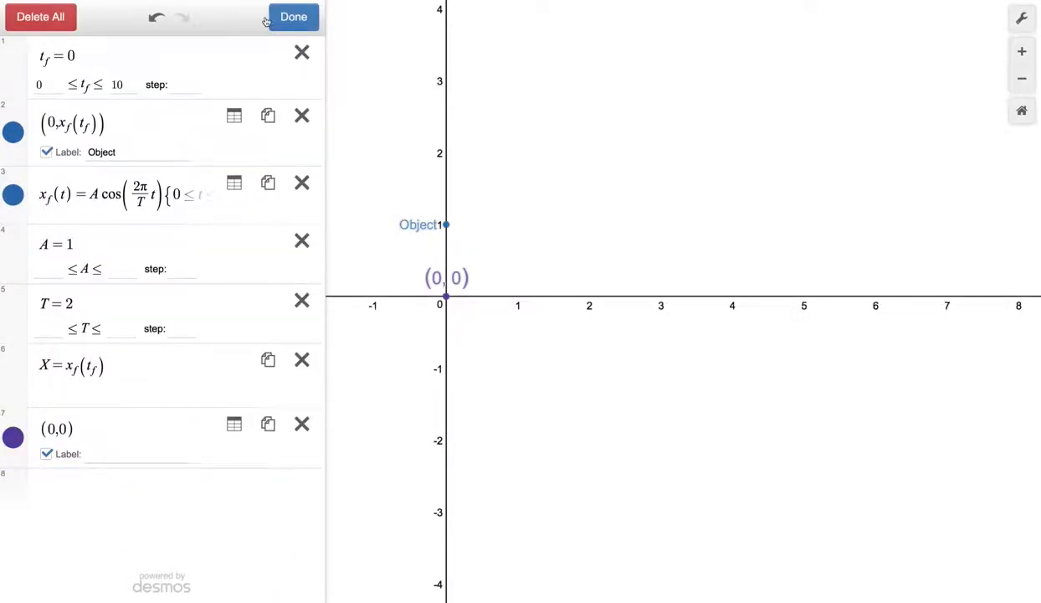
left_click(289, 21)
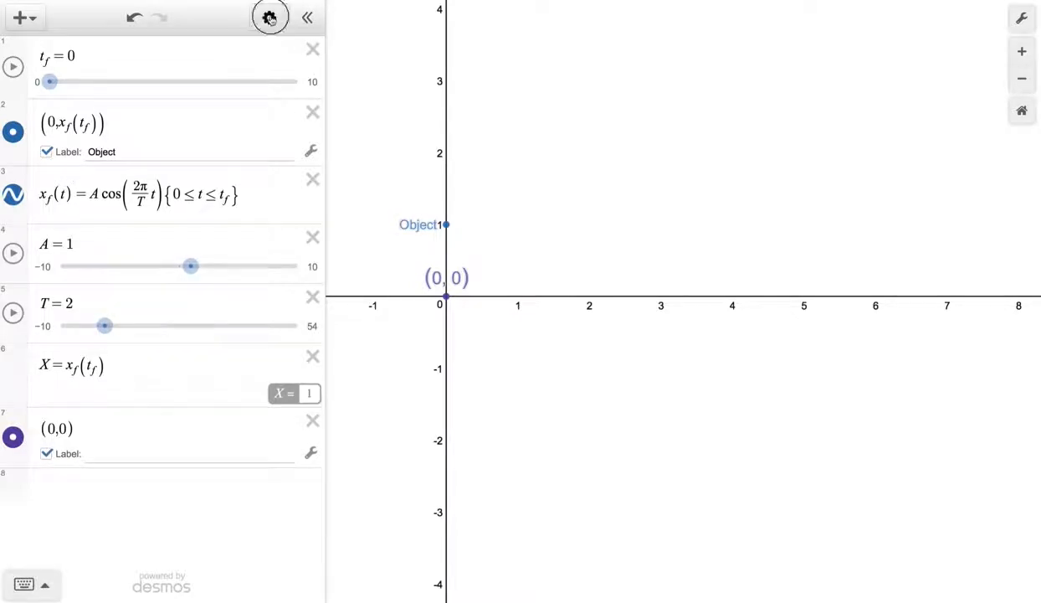
left_click(269, 17)
left_click(14, 437)
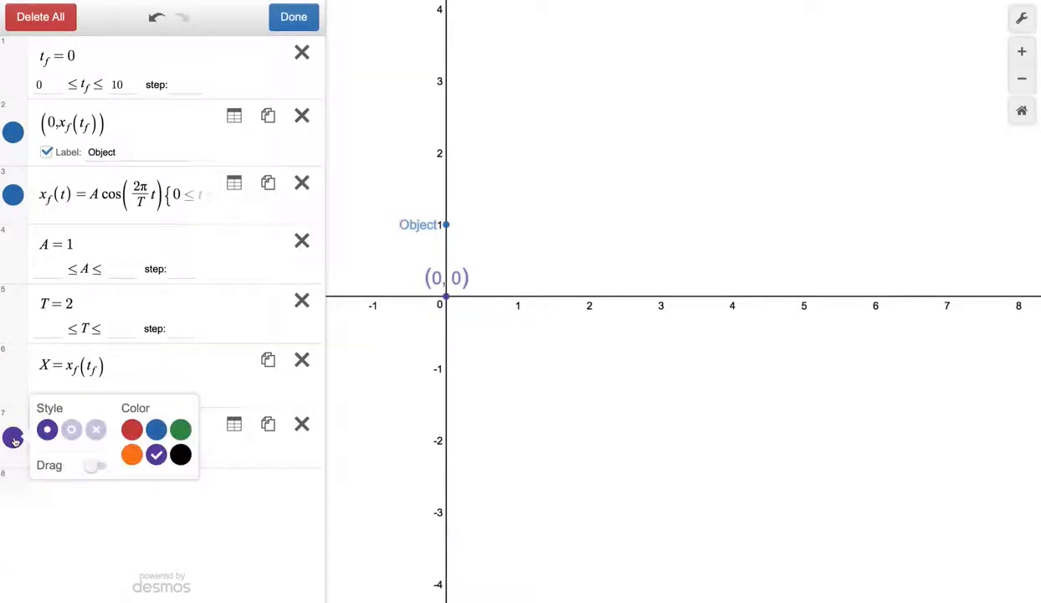
left_click(97, 466)
left_click(166, 539)
left_click_drag(447, 295, 692, 136)
left_click(114, 454)
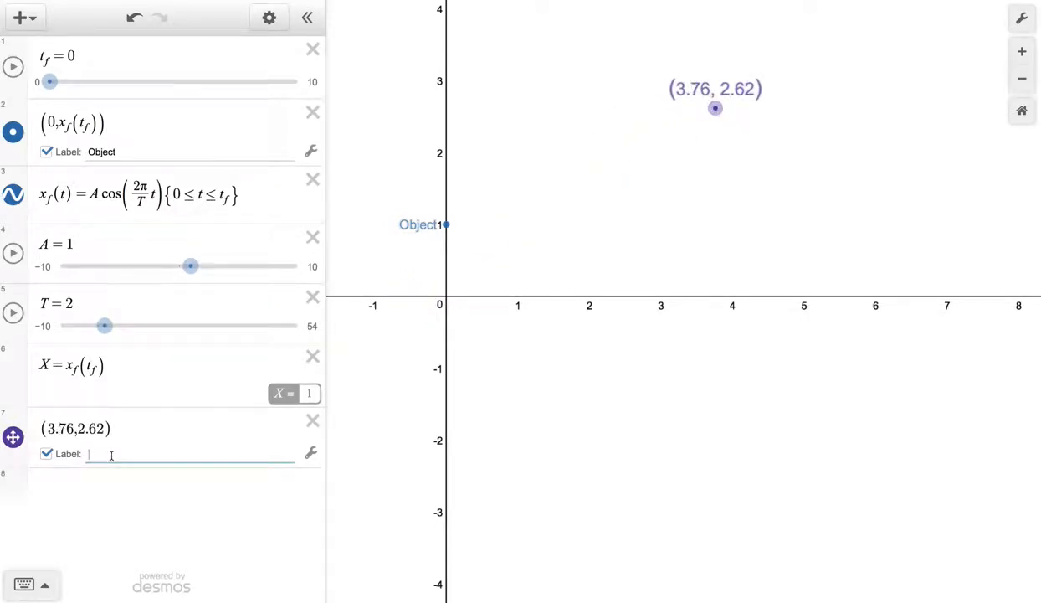
left_click_drag(716, 108, 679, 108)
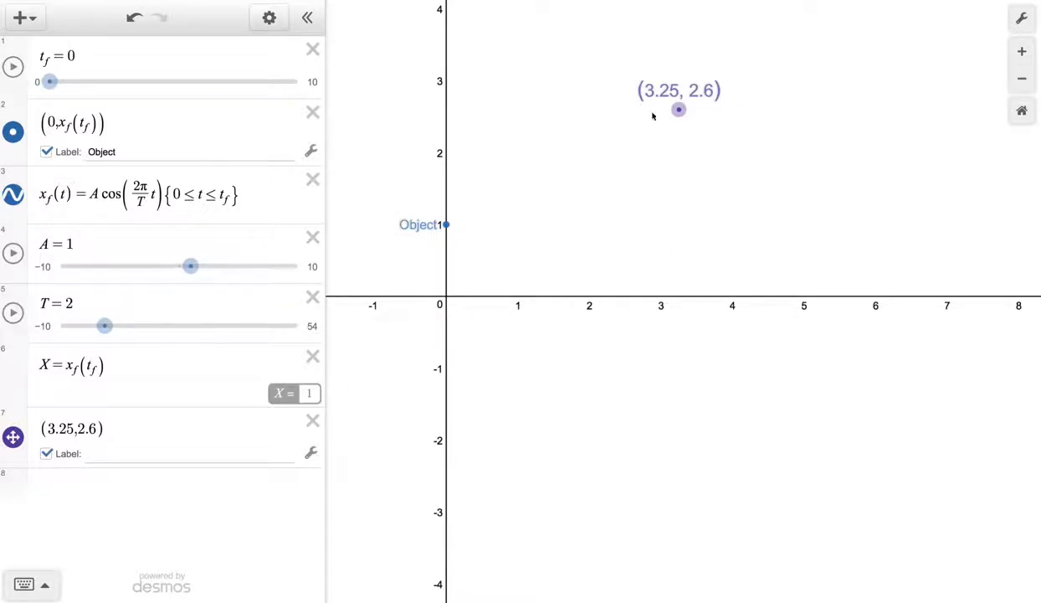
- Enter "Position:" as the draggable point's label text
left_click(113, 454)
type("Positiop")
key("BackSpace")
type("n:")
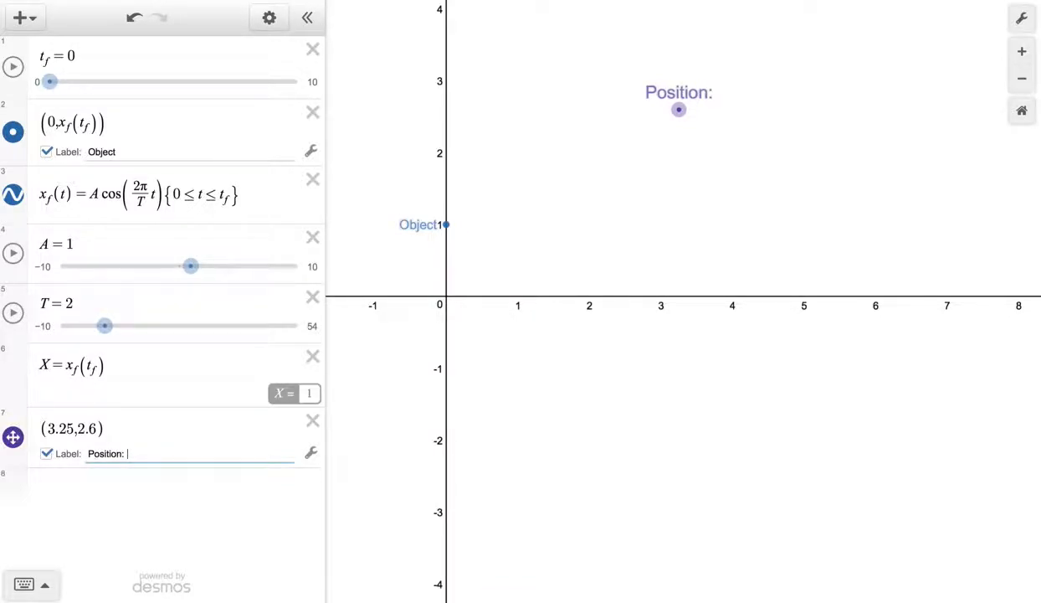
- Append the variable reference ${X} to the Position label so that it displays the live value of X
left_click_drag(119, 455, 93, 443)
left_click_drag(108, 368, 43, 367)
left_click(136, 457)
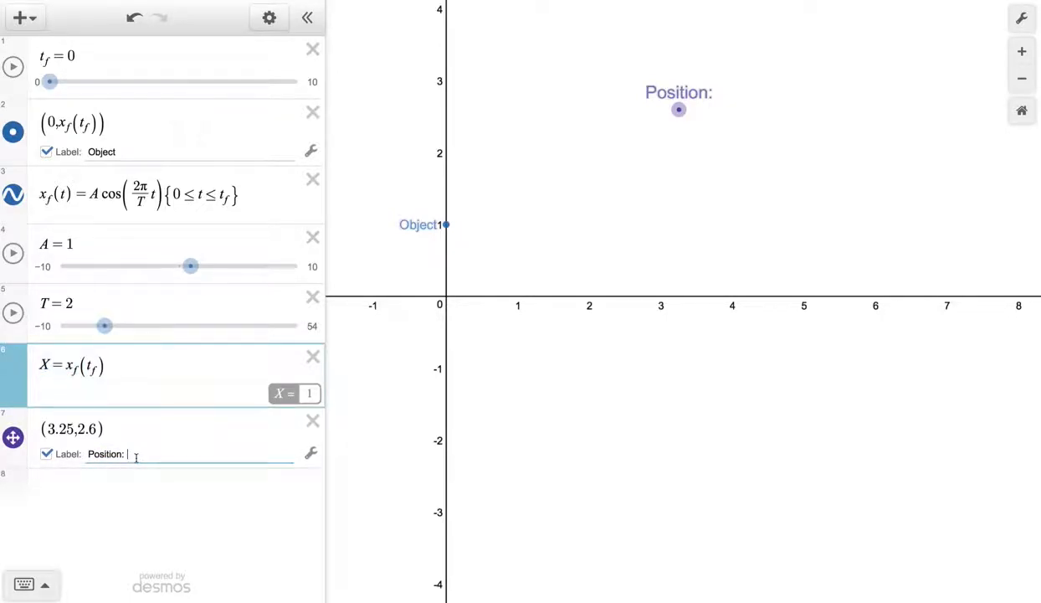
type("${")
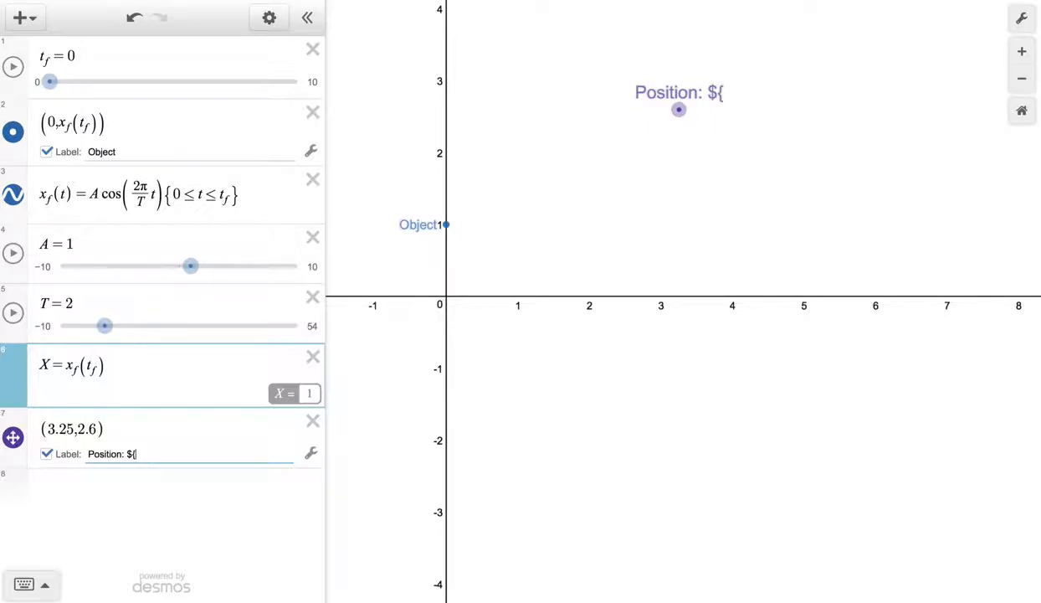
type("X")
double_click(43, 364)
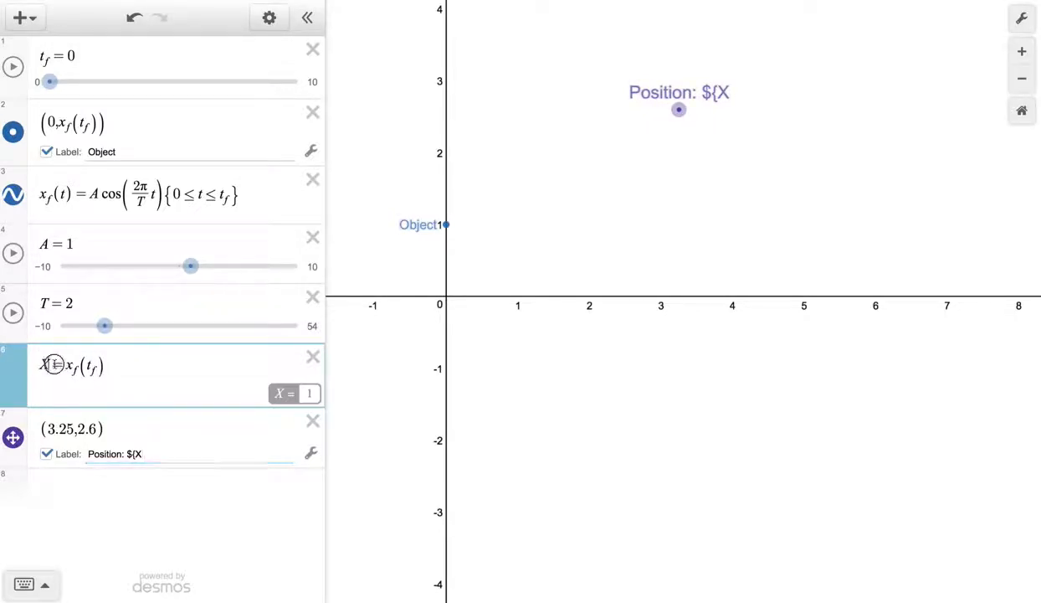
left_click(147, 453)
type("}")
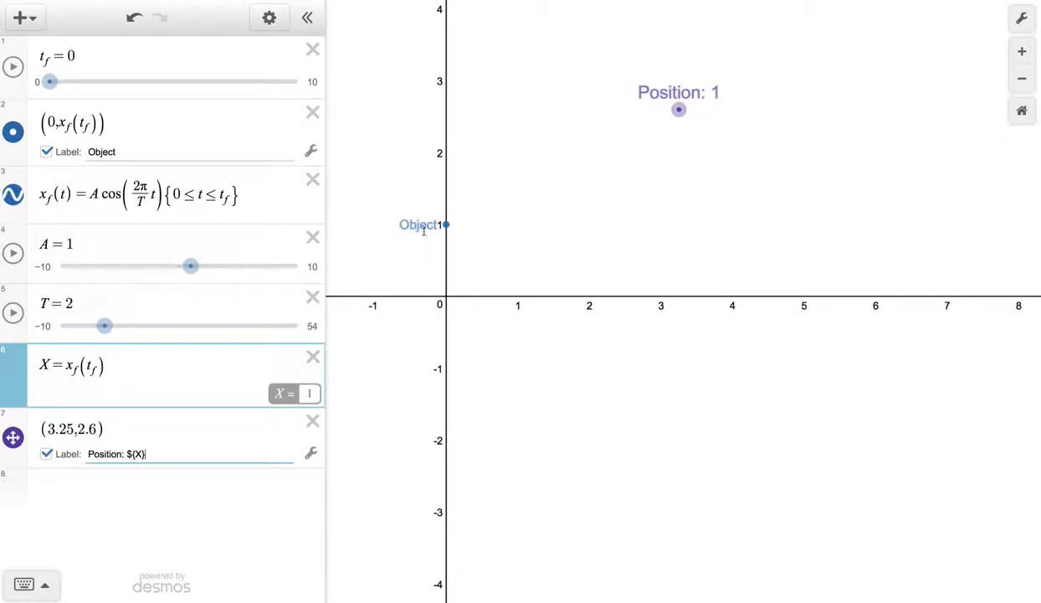
- Play the t_f animation to check the Position label's live value, stop it, and reset t_f to 0
left_click(14, 64)
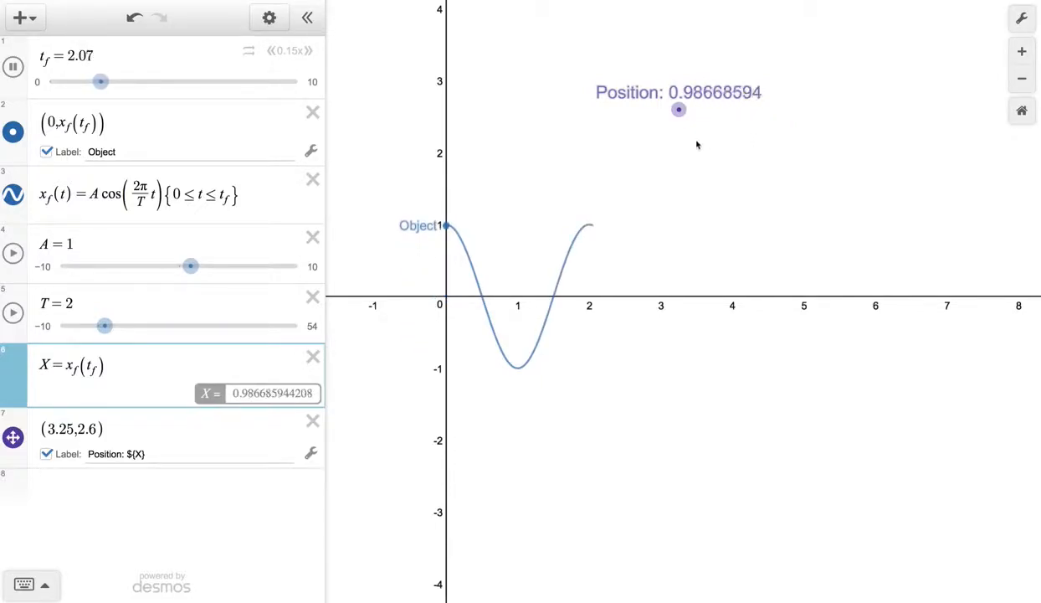
left_click(13, 67)
left_click_drag(124, 84, 48, 85)
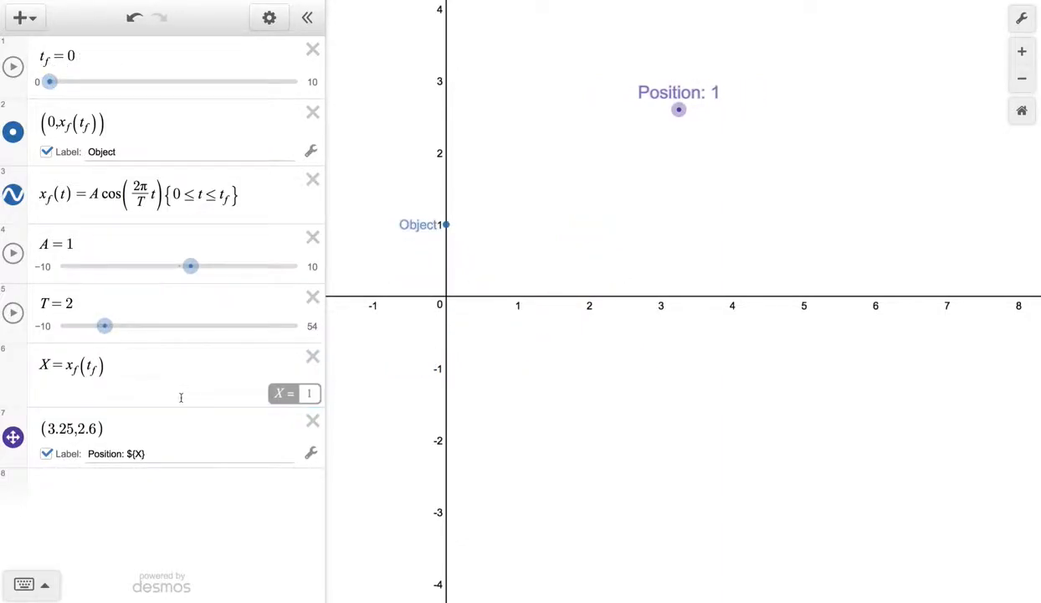
- Wrap x_f(t_f) in round() in the definition of X and start the t_f animation
left_click(64, 366)
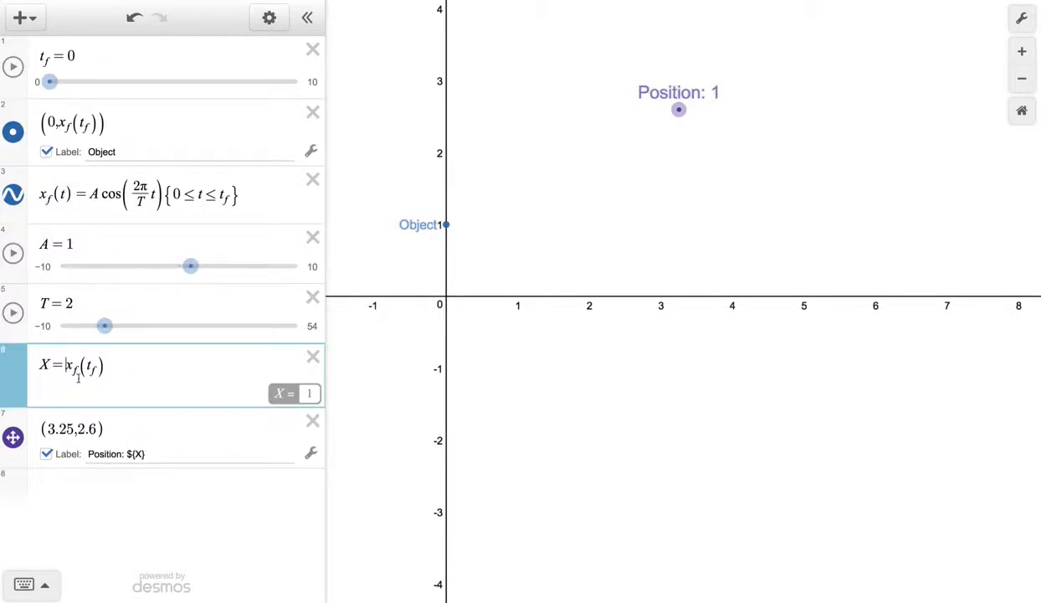
type("round(")
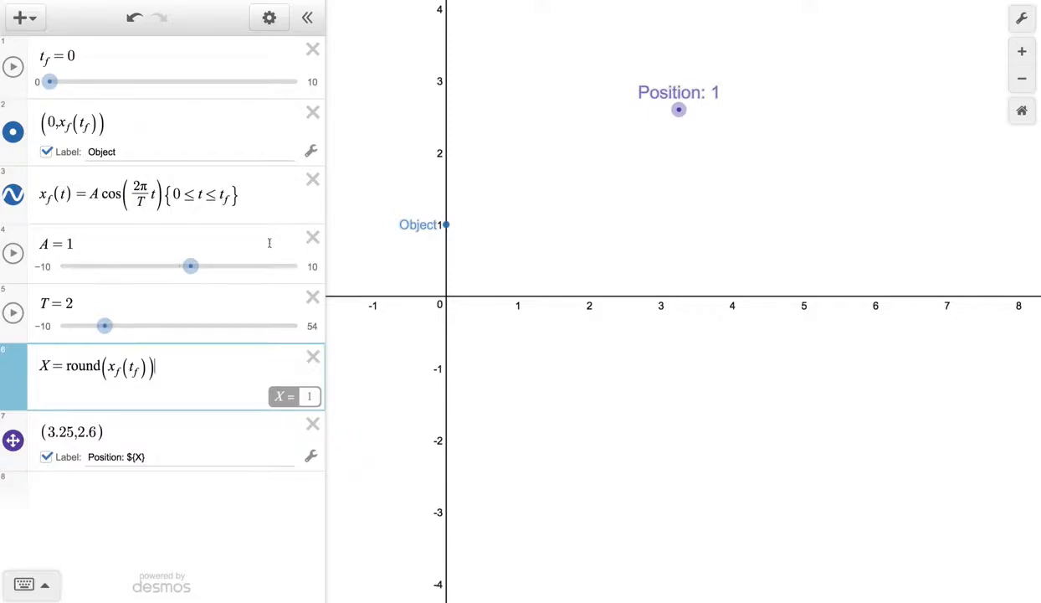
left_click(12, 67)
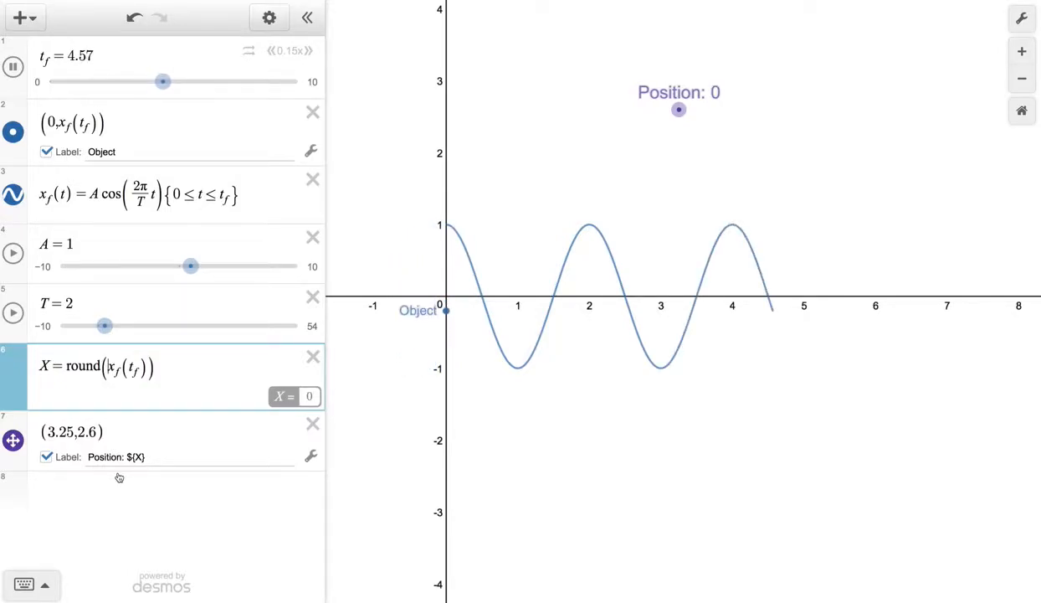
- Round X to one decimal place by changing its definition to (1/10) round(10x_f(t_f))
type("10")
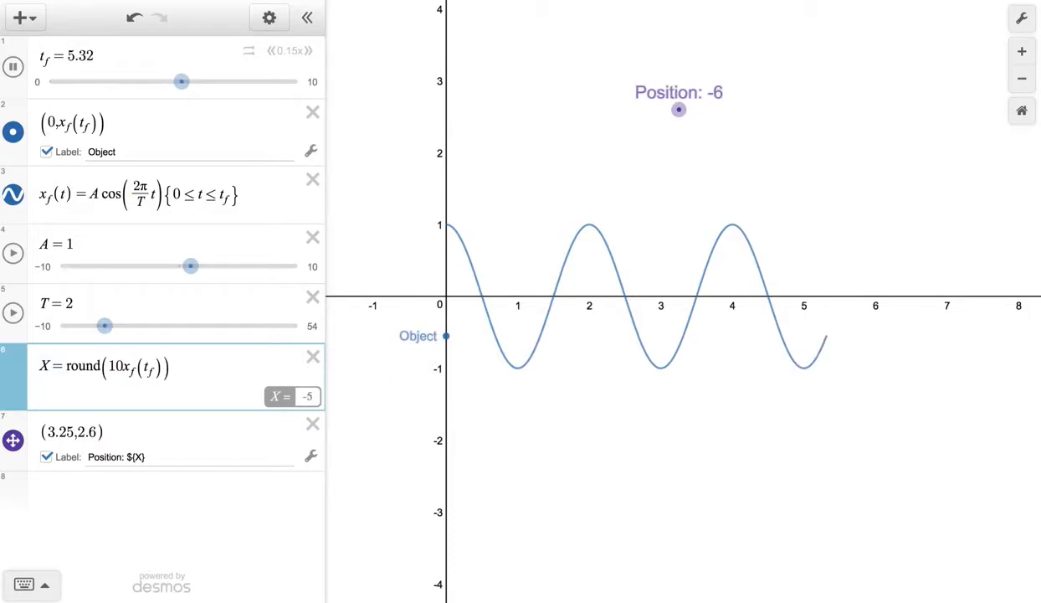
left_click(66, 368)
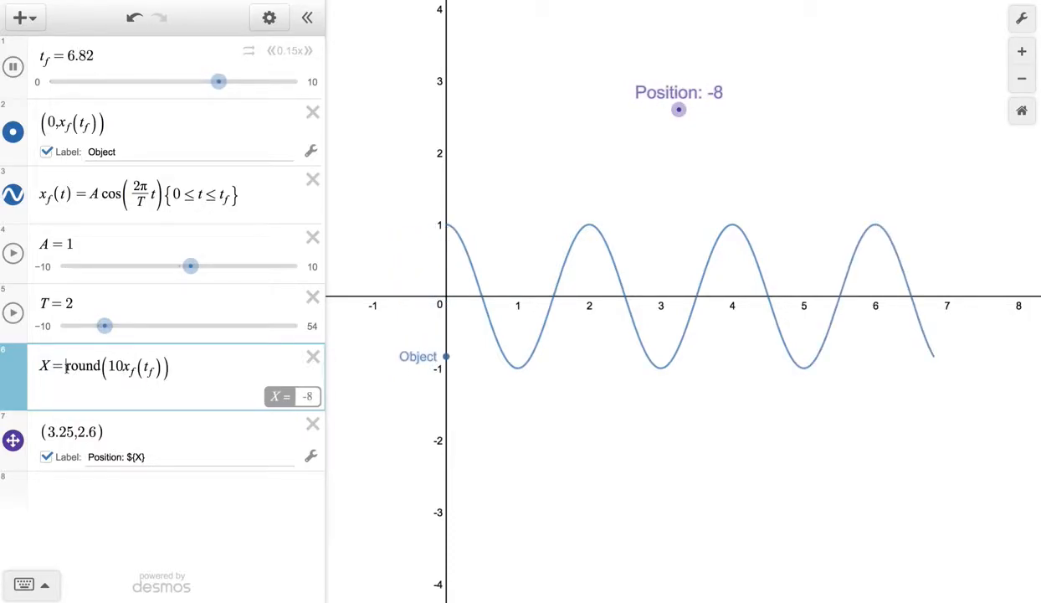
type("1/10")
key("Right")
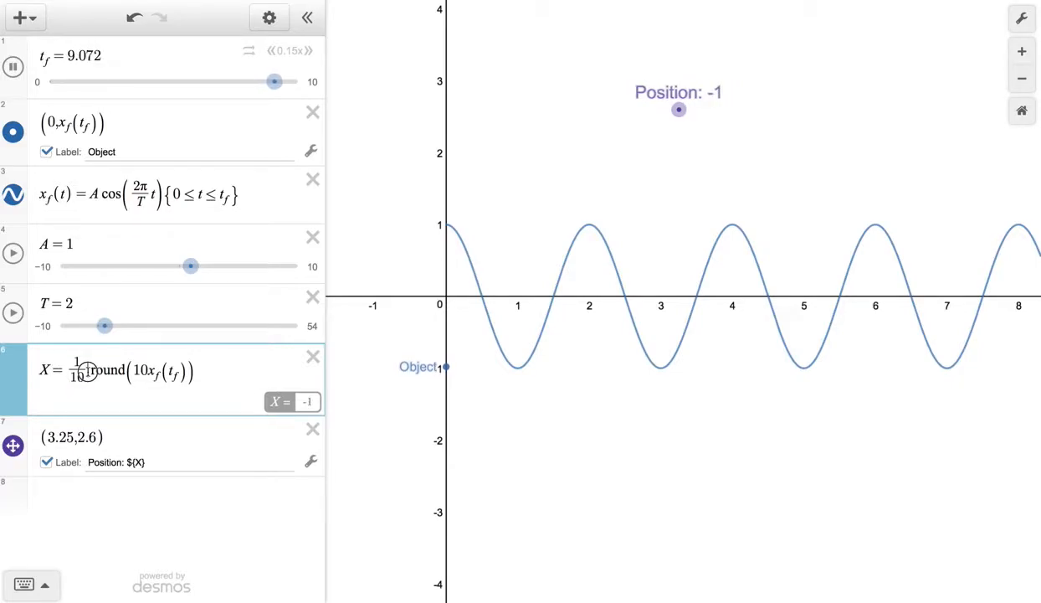
left_click(674, 177)
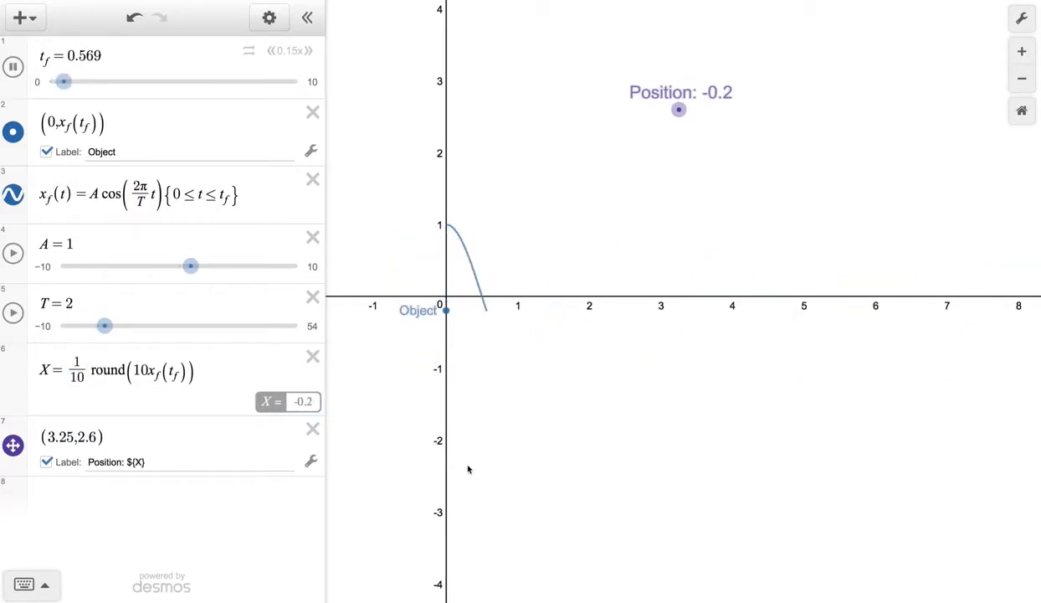
- Try rounding X to two decimals with the factors 1/100 and 100, and restore the factors to 1/10 and 10
left_click(81, 374)
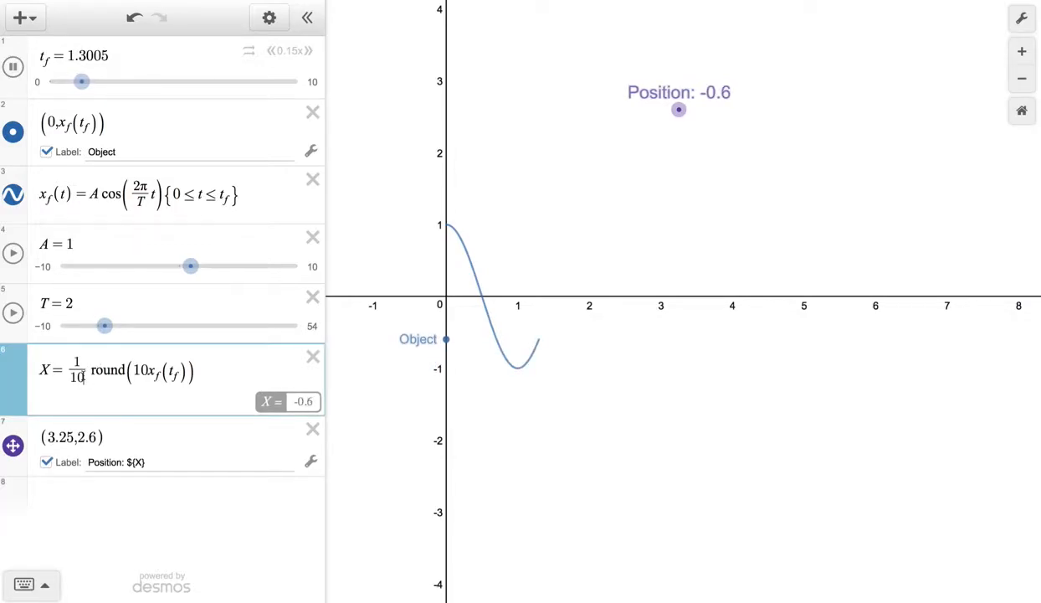
type("0")
left_click(158, 370)
type("0")
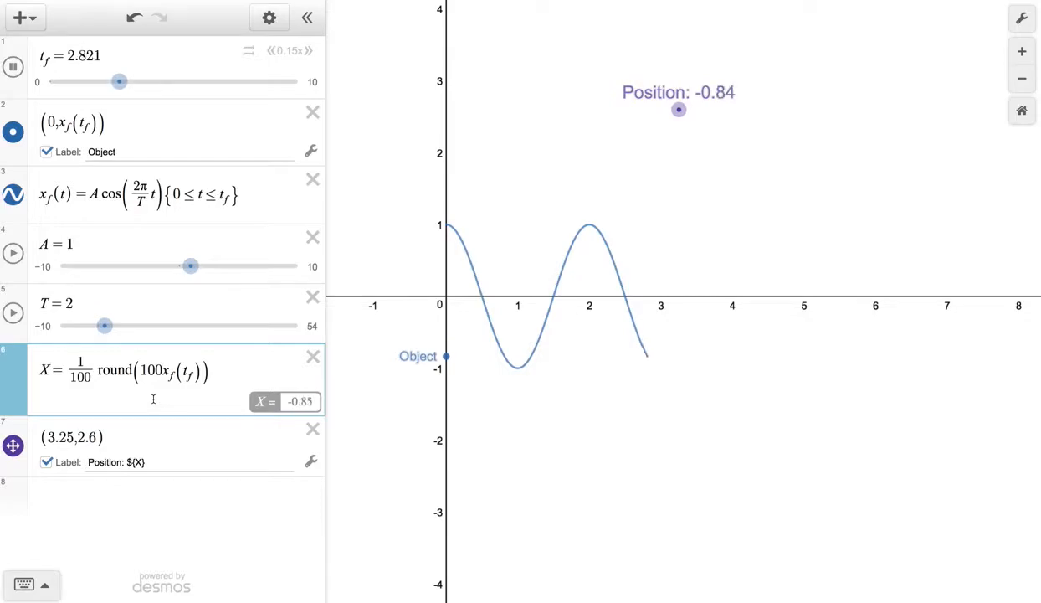
key("BackSpace")
left_click(90, 377)
key("BackSpace")
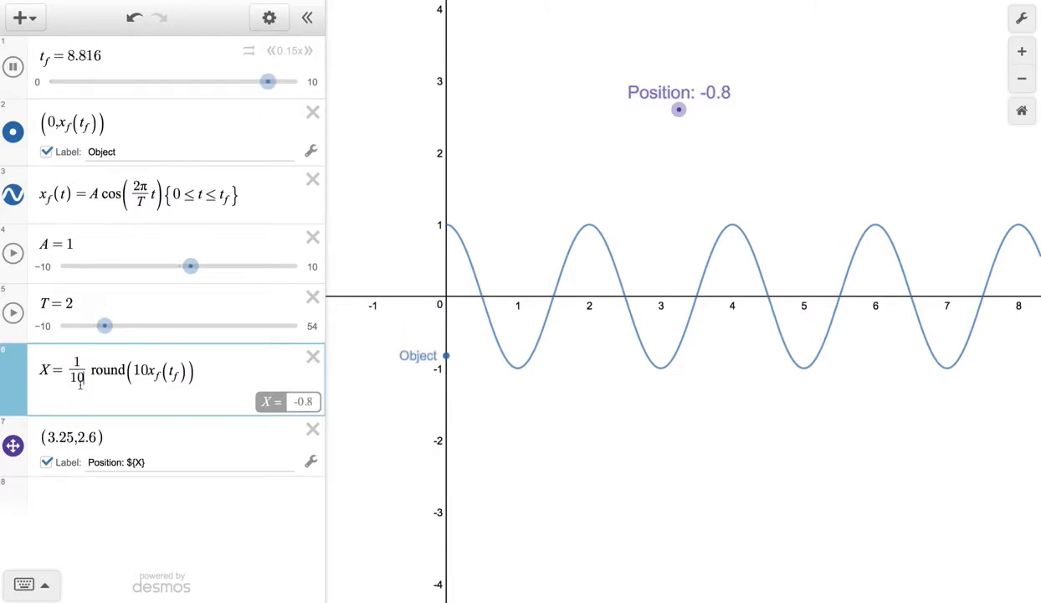
- Round X to three decimal places by changing its definition to (1/1000) round(1000x_f(t_f))
type("00")
type("00")
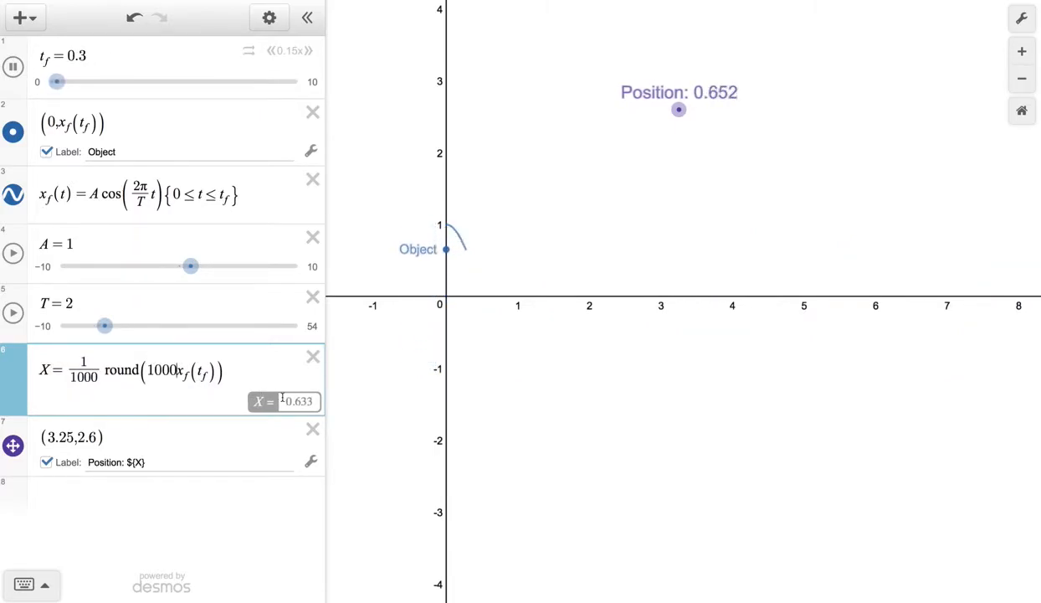
- Return X to one-decimal rounding by changing its definition to (1/10) round(10x_f(t_f))
key("BackSpace")
key("BackSpace")
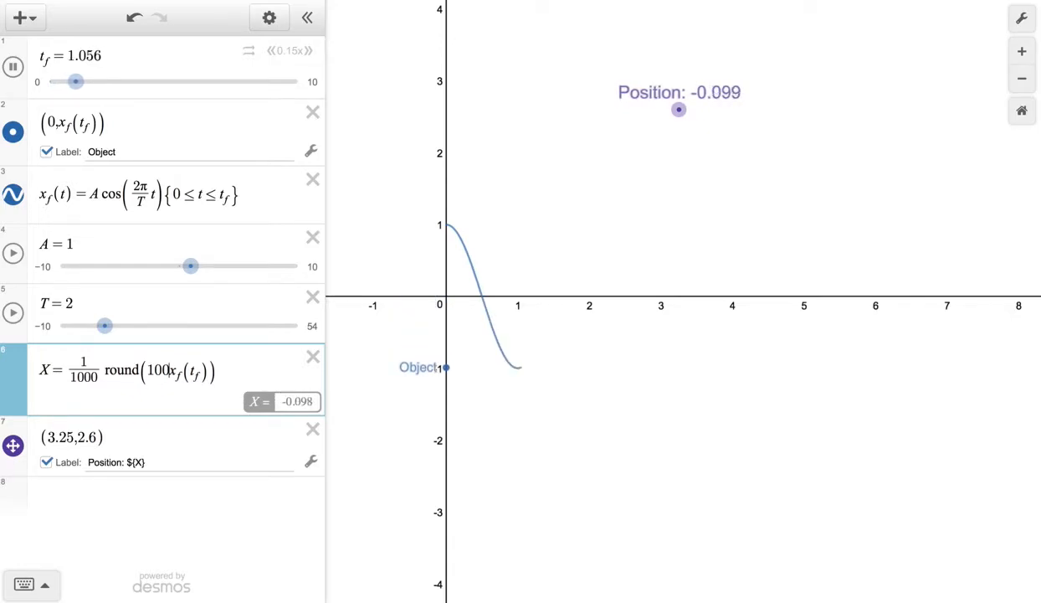
key("BackSpace")
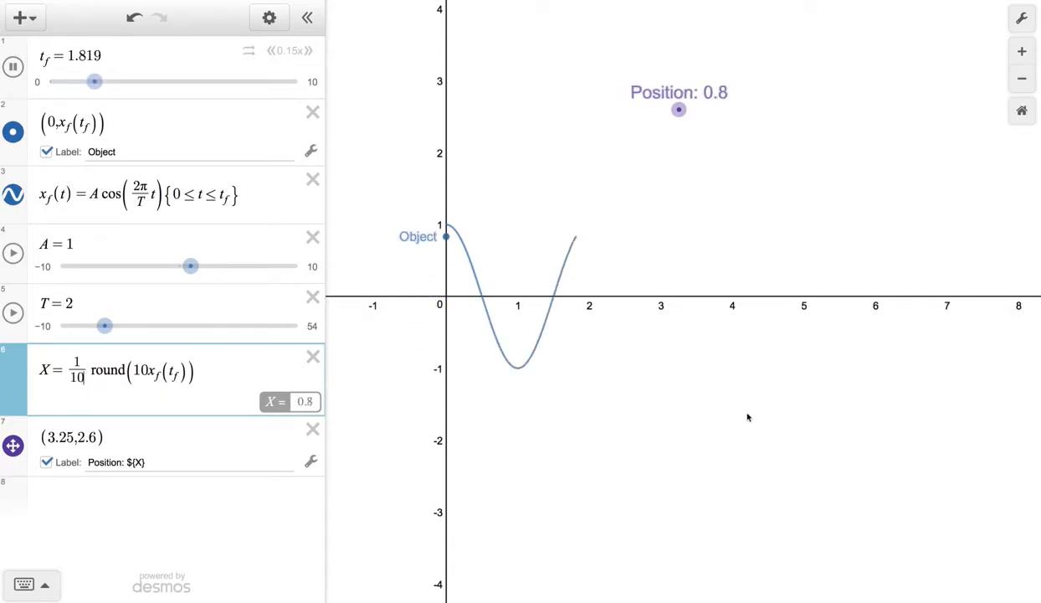
- Add the unit m to the movable point's label, making it "Position: ${X} m", and pause the t_f animation
left_click(160, 467)
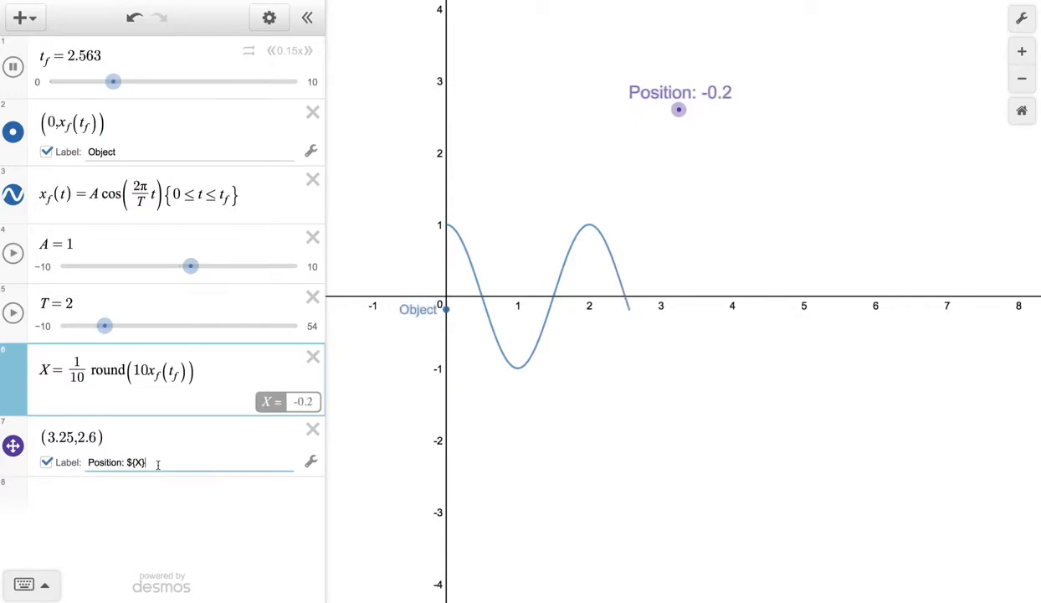
type("m")
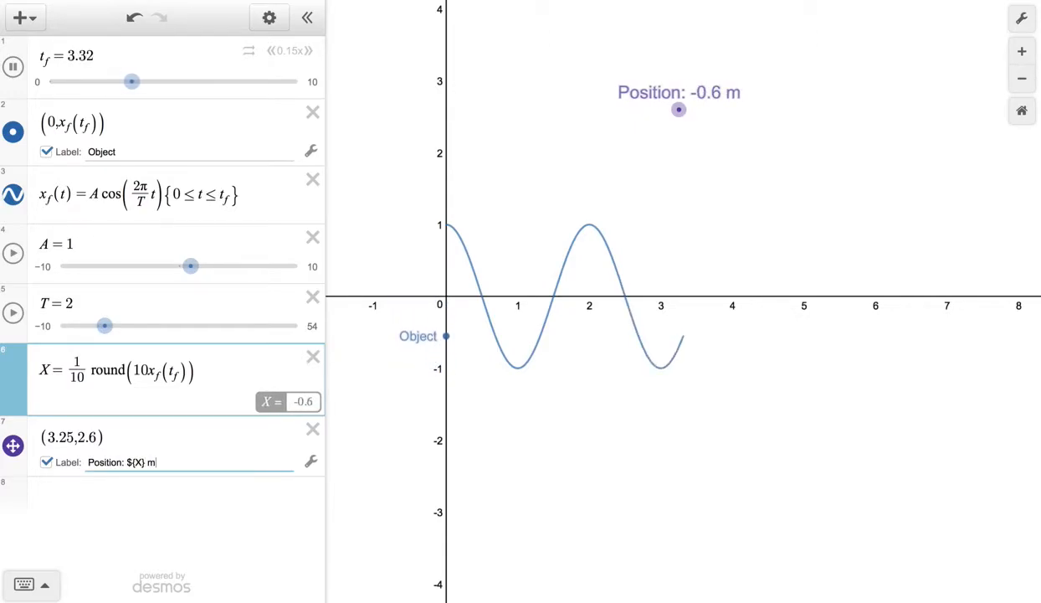
double_click(94, 463)
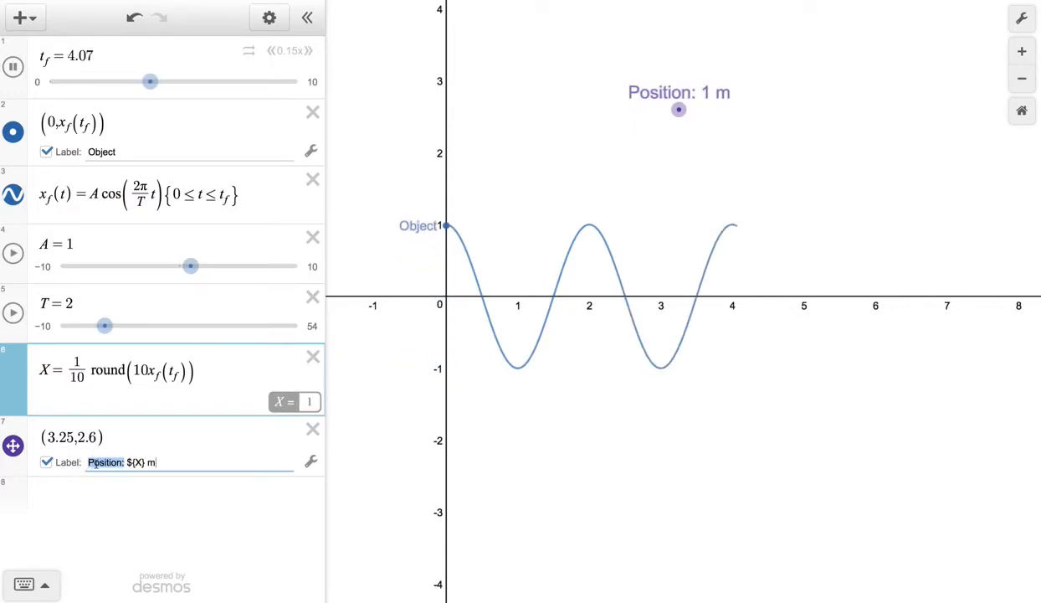
double_click(132, 463)
left_click(289, 463)
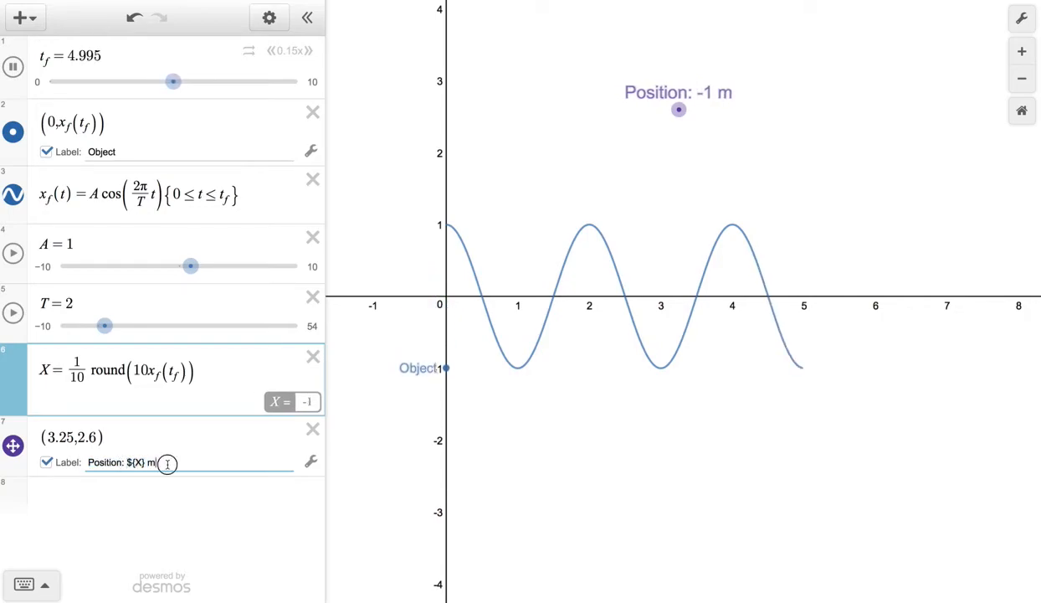
left_click(12, 66)
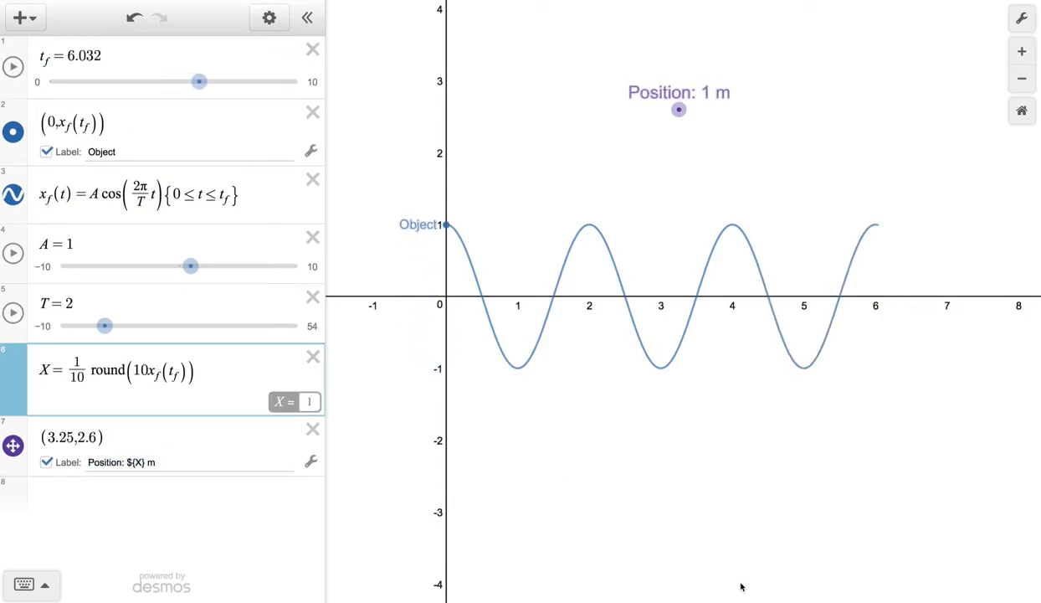